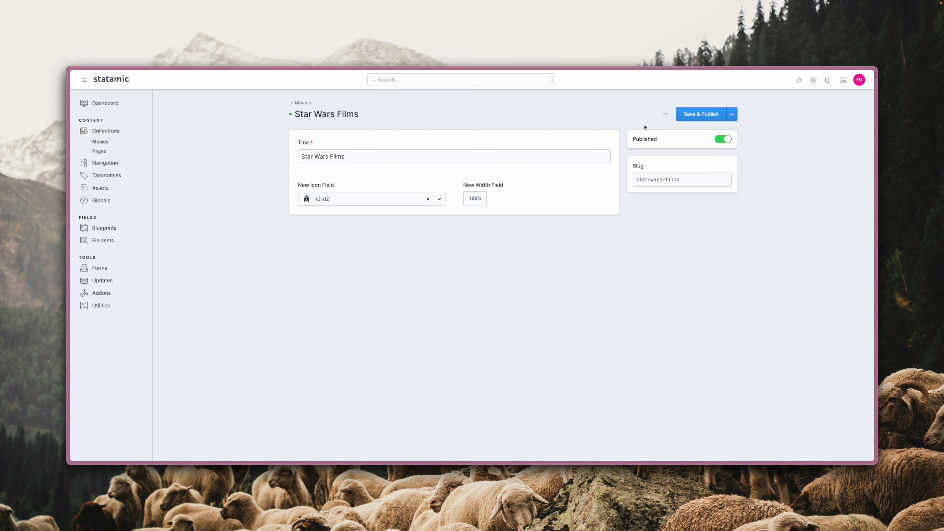
Open the Movie blueprint editor from the Star Wars Films entry's menu.
click(666, 114)
click(641, 133)
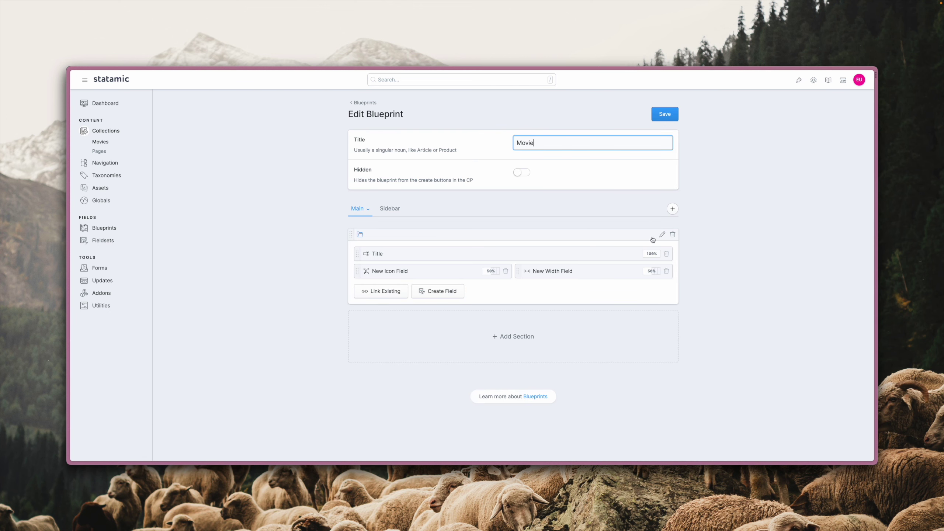
click(651, 255)
Open the New Width Field settings, with width options 25–100 and default 100.
click(561, 273)
scroll(550, 294, down, 3)
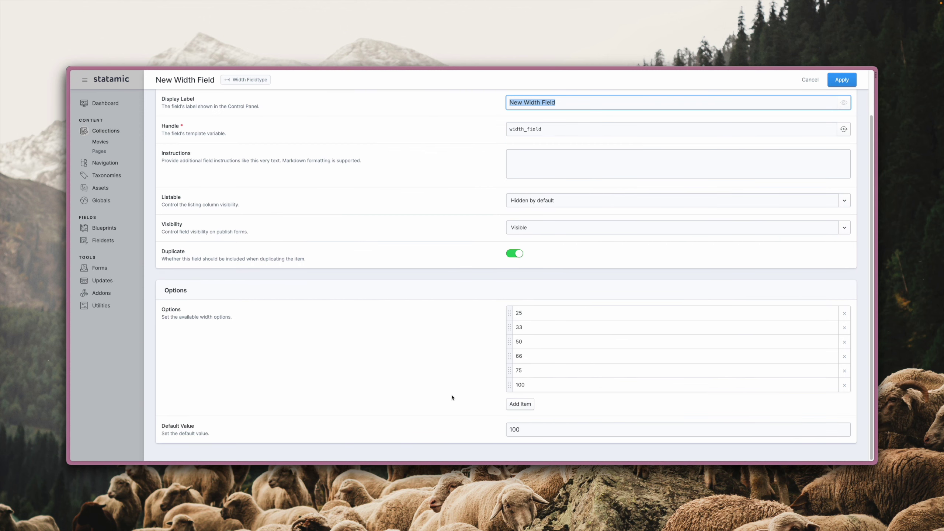